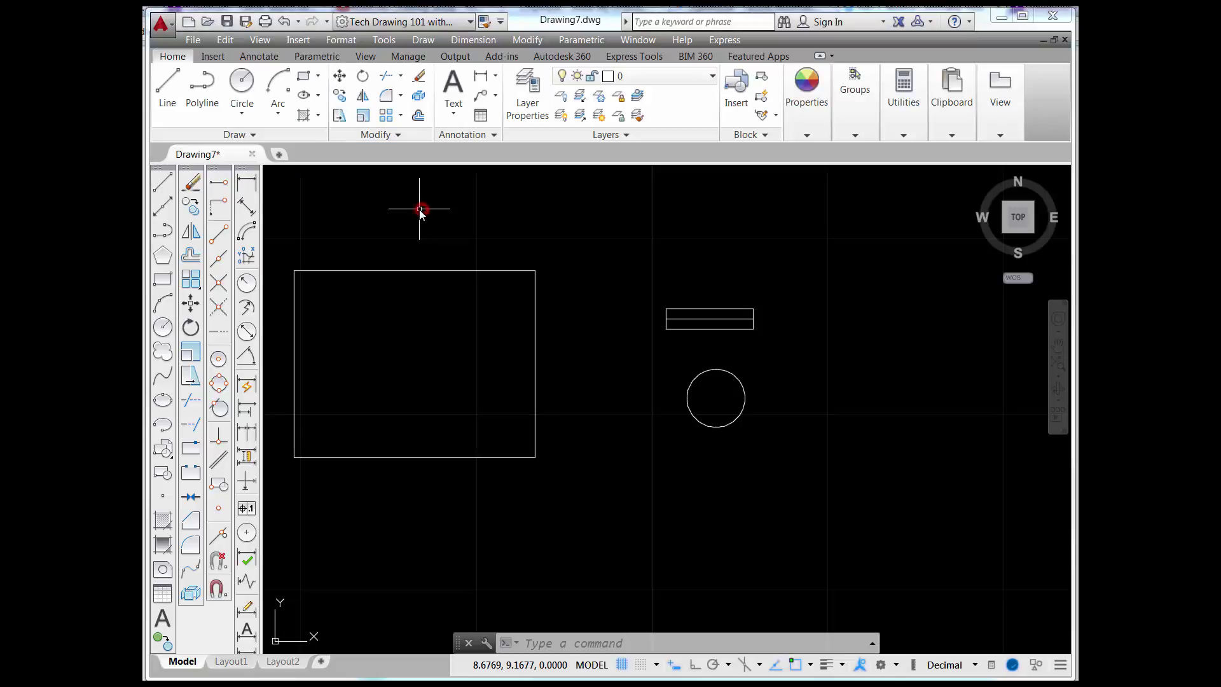
# Step: Copy the circle by its centre onto the large rectangle's upper-right corner, upper-left corner and upper edge midpoint
pyautogui.write('co')
pyautogui.press('Return')
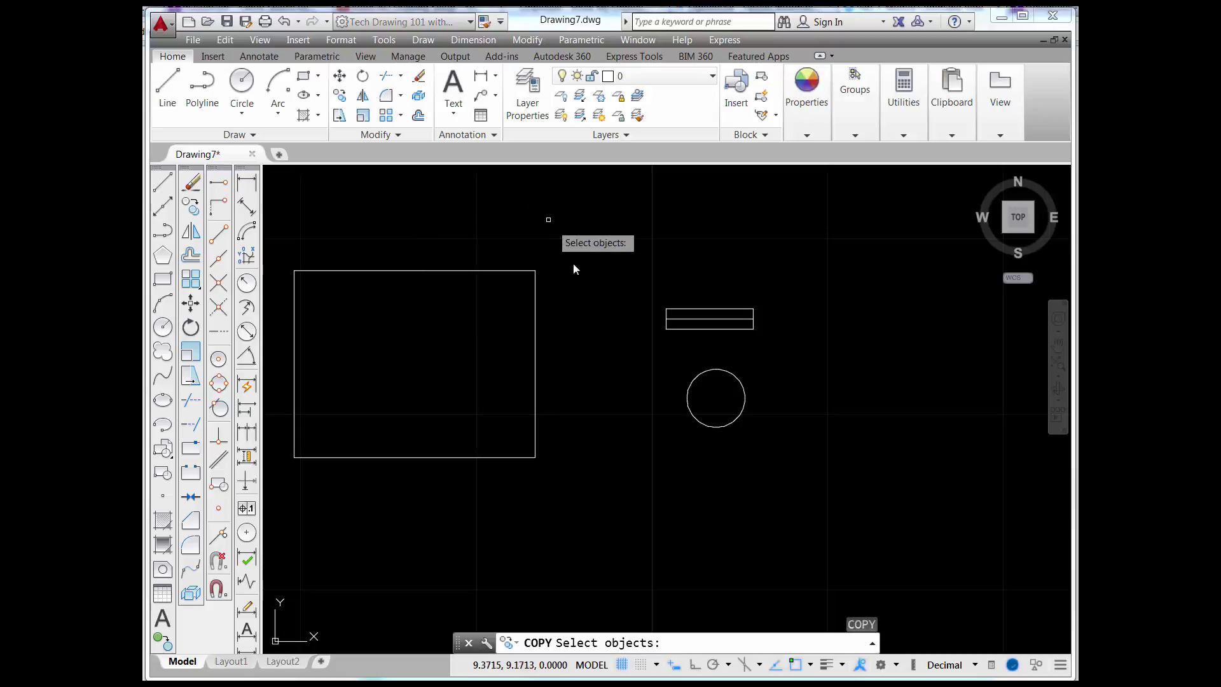
pyautogui.click(736, 377)
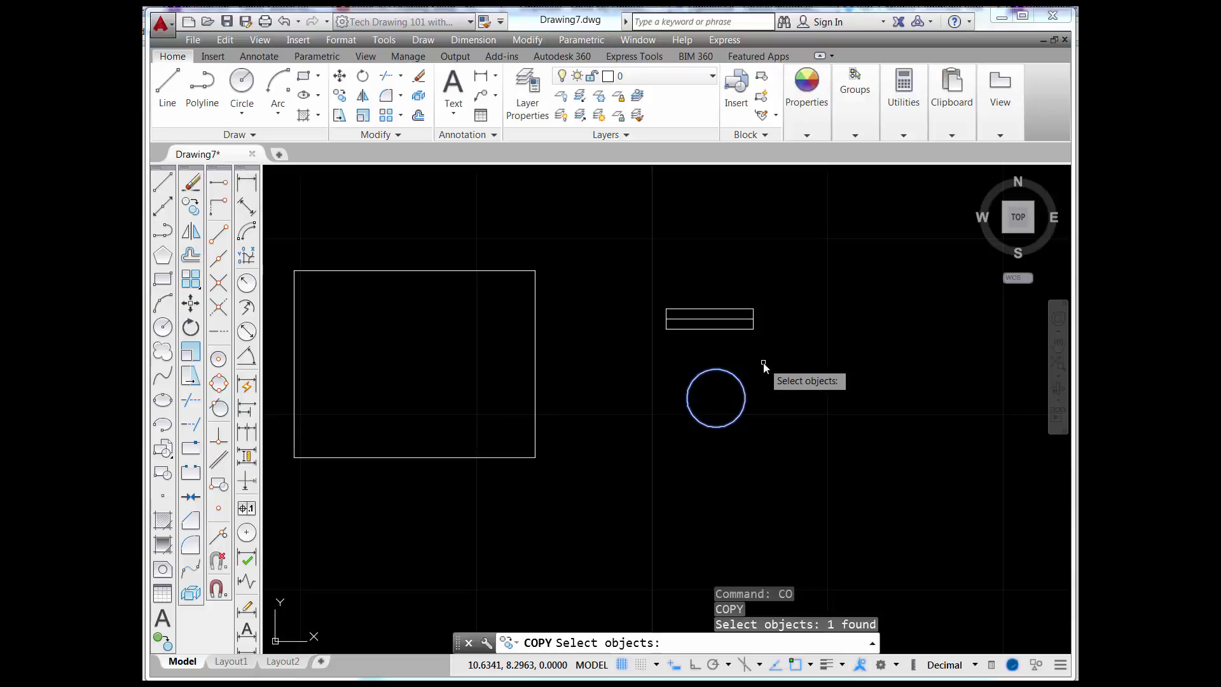
pyautogui.press('Return')
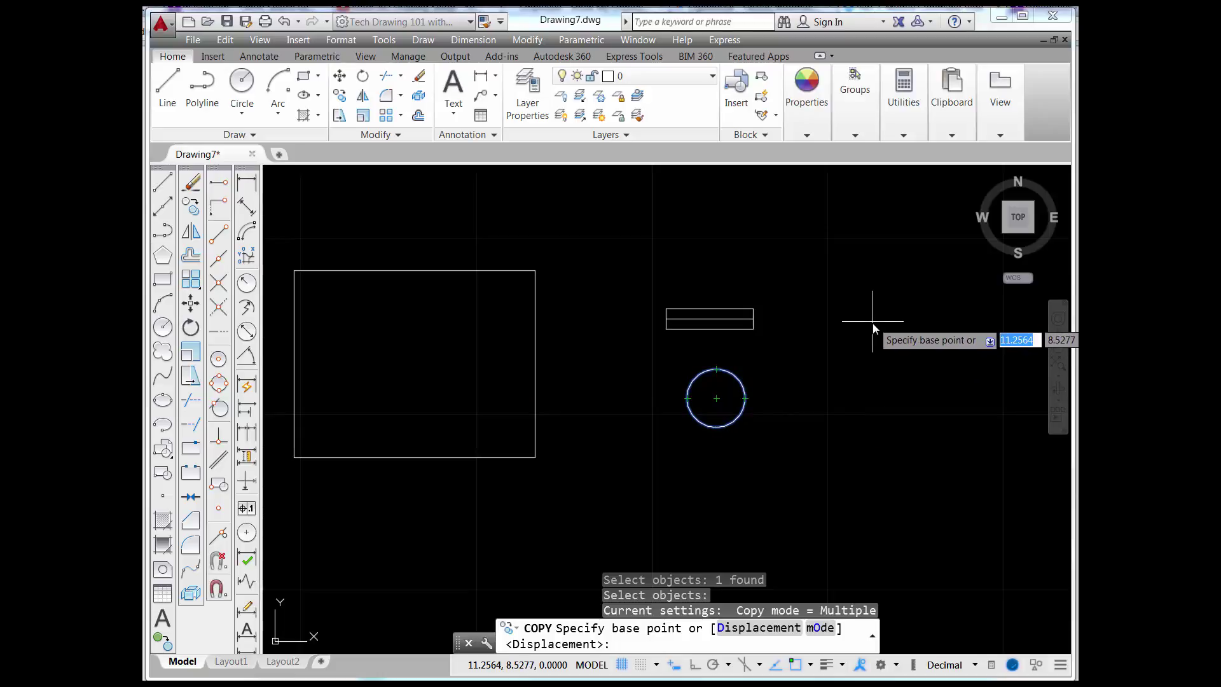
pyautogui.click(716, 399)
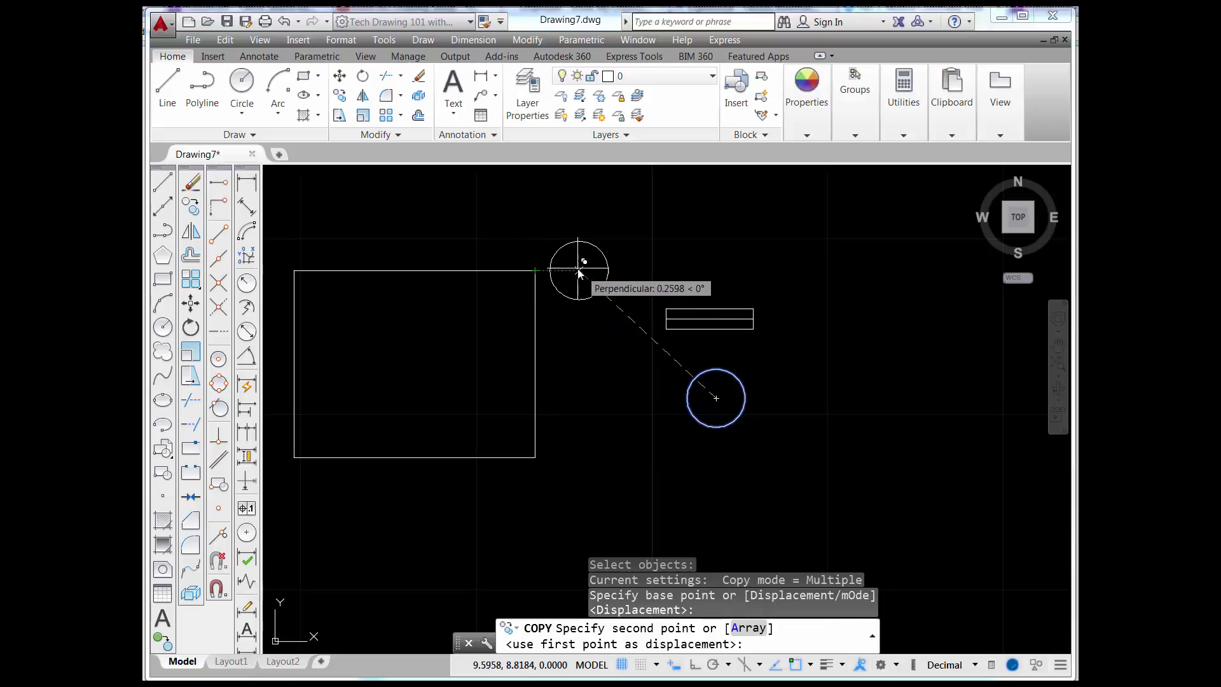
pyautogui.click(535, 270)
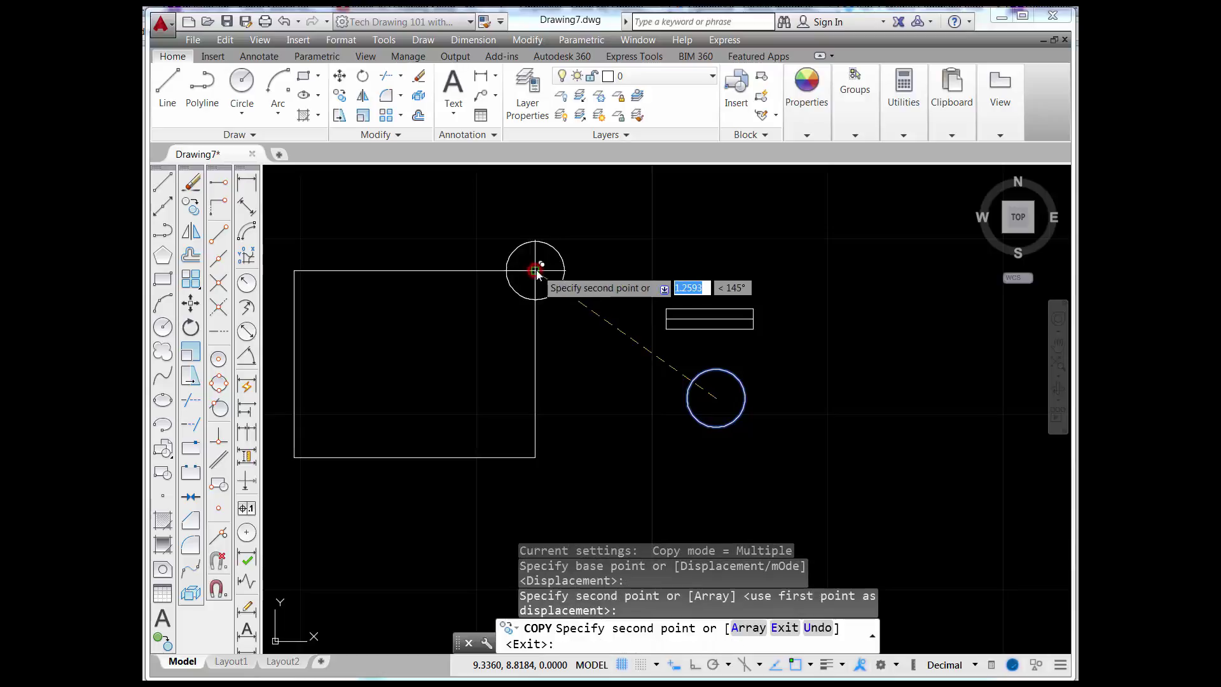
pyautogui.click(294, 270)
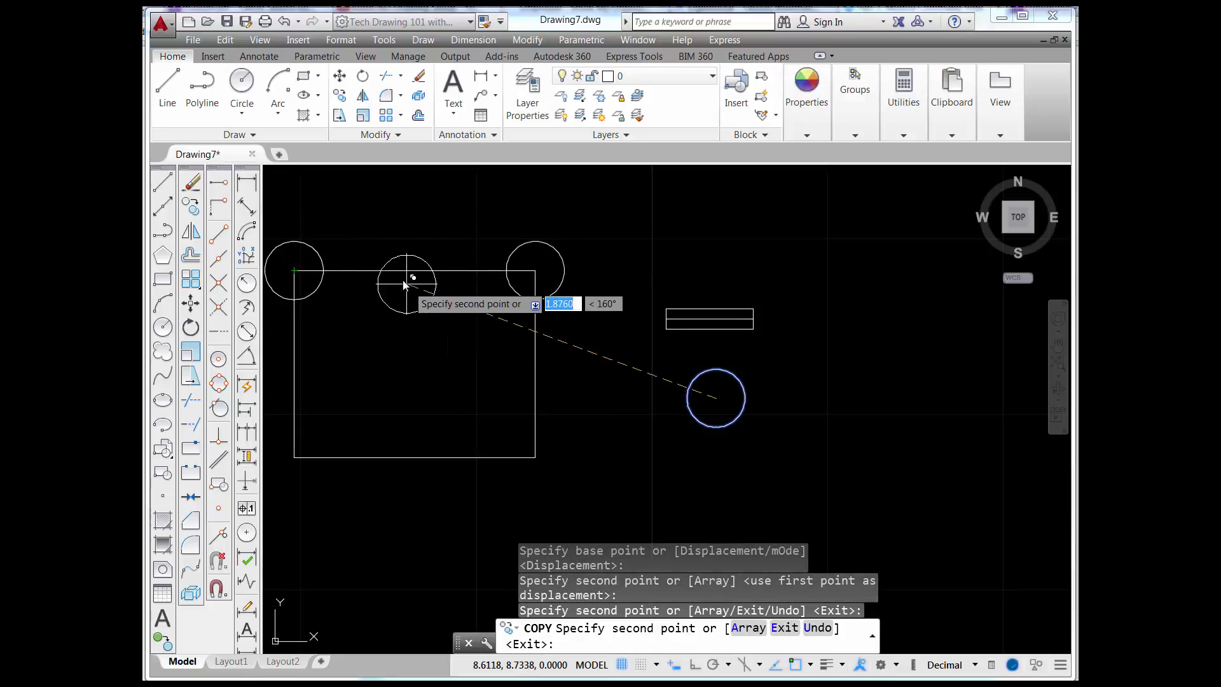
pyautogui.click(413, 270)
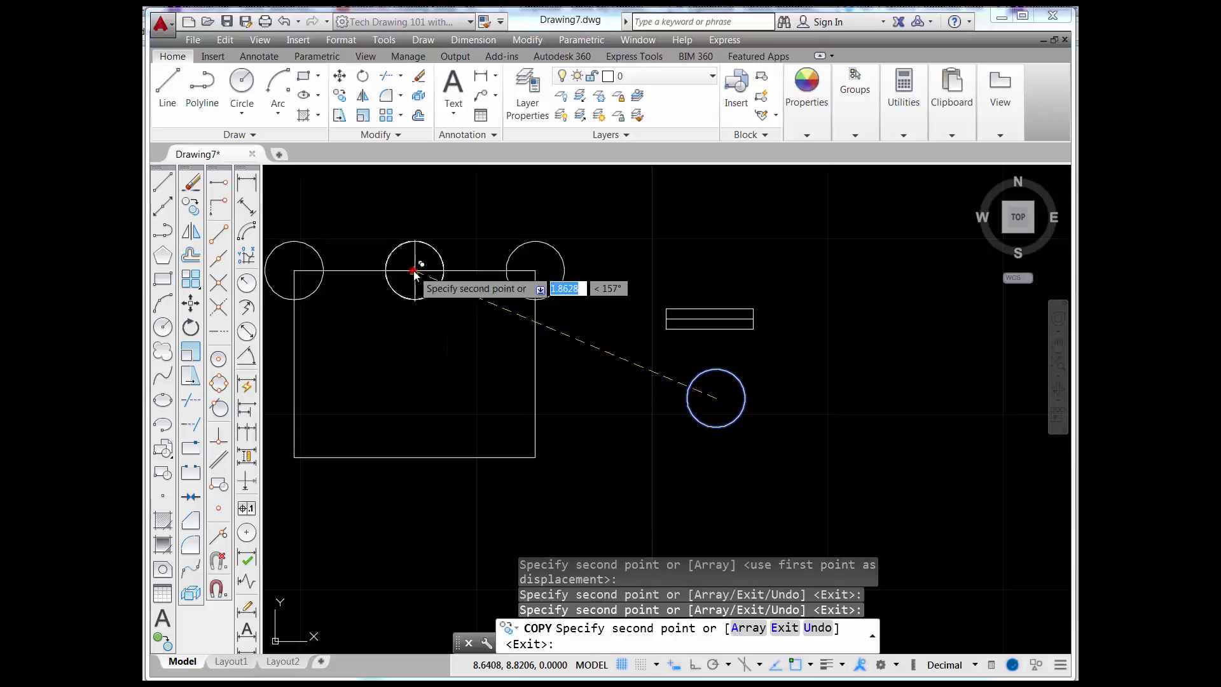
# Step: Place further circle copies on the large rectangle's right midpoint, lower-right corner, lower midpoint, lower-left corner and left midpoint
pyautogui.click(535, 363)
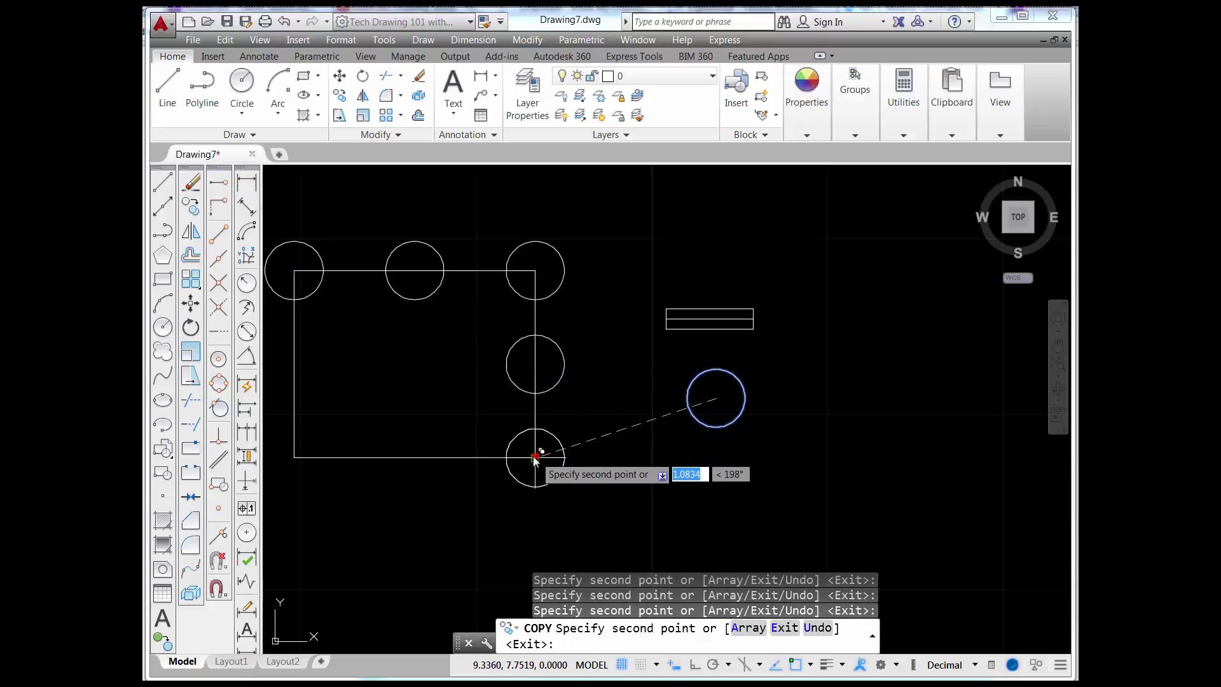
pyautogui.click(535, 456)
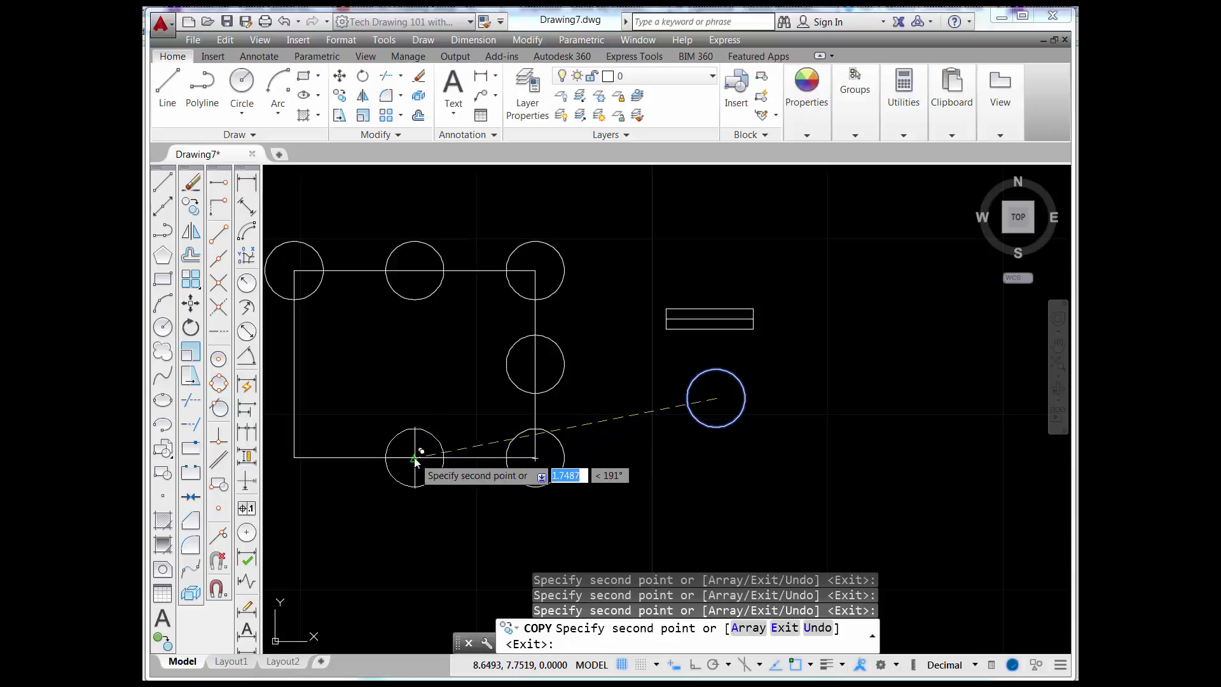
pyautogui.click(414, 457)
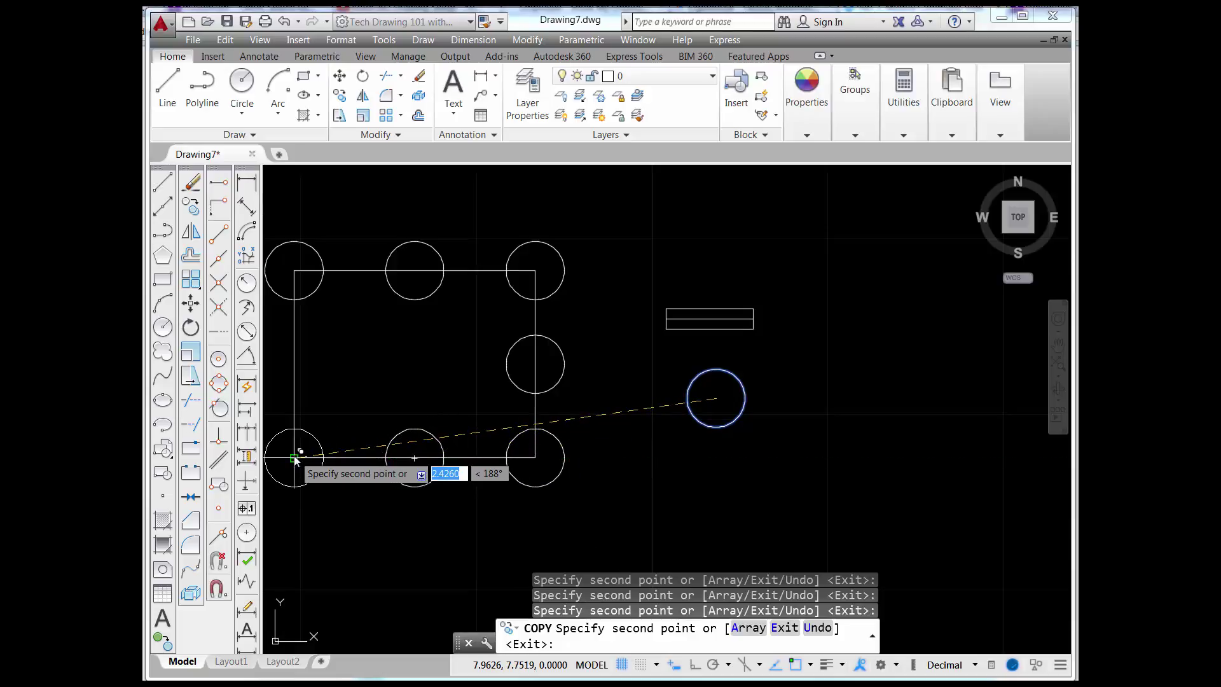
pyautogui.click(295, 457)
pyautogui.click(293, 364)
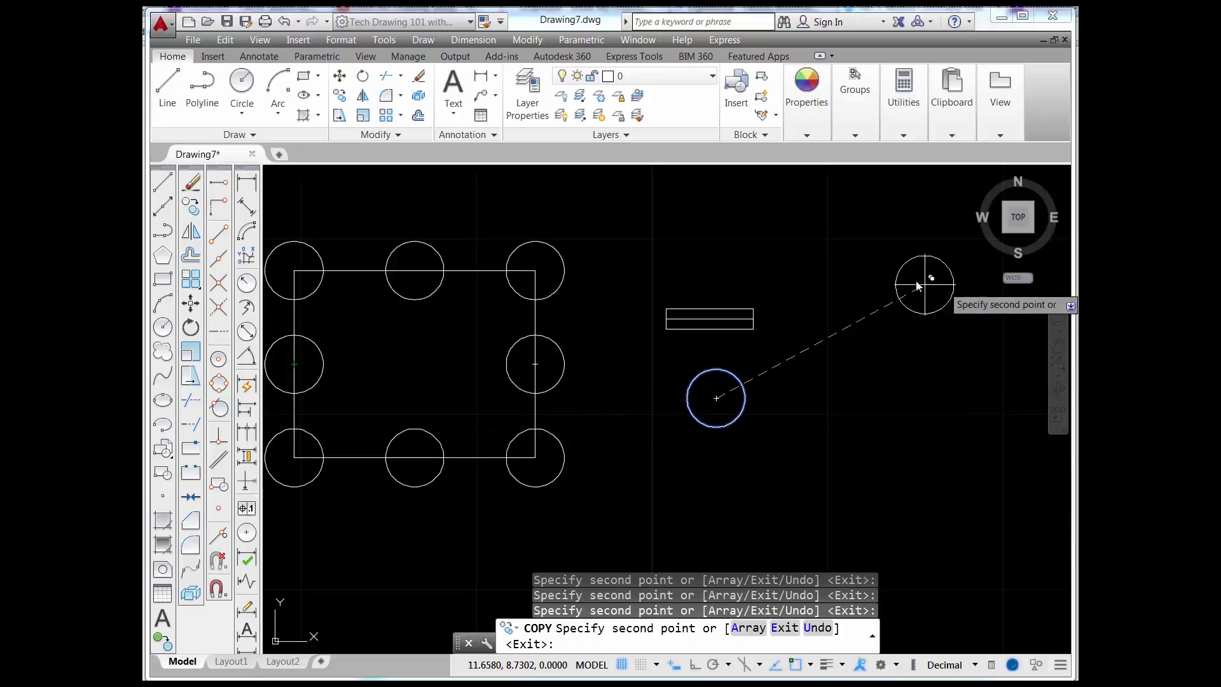
# Step: With Ortho on, place circle copies 1 unit straight above and 2 units directly right of the original circle
pyautogui.moveTo(858, 329); pyautogui.dragTo(756, 352, button='middle')
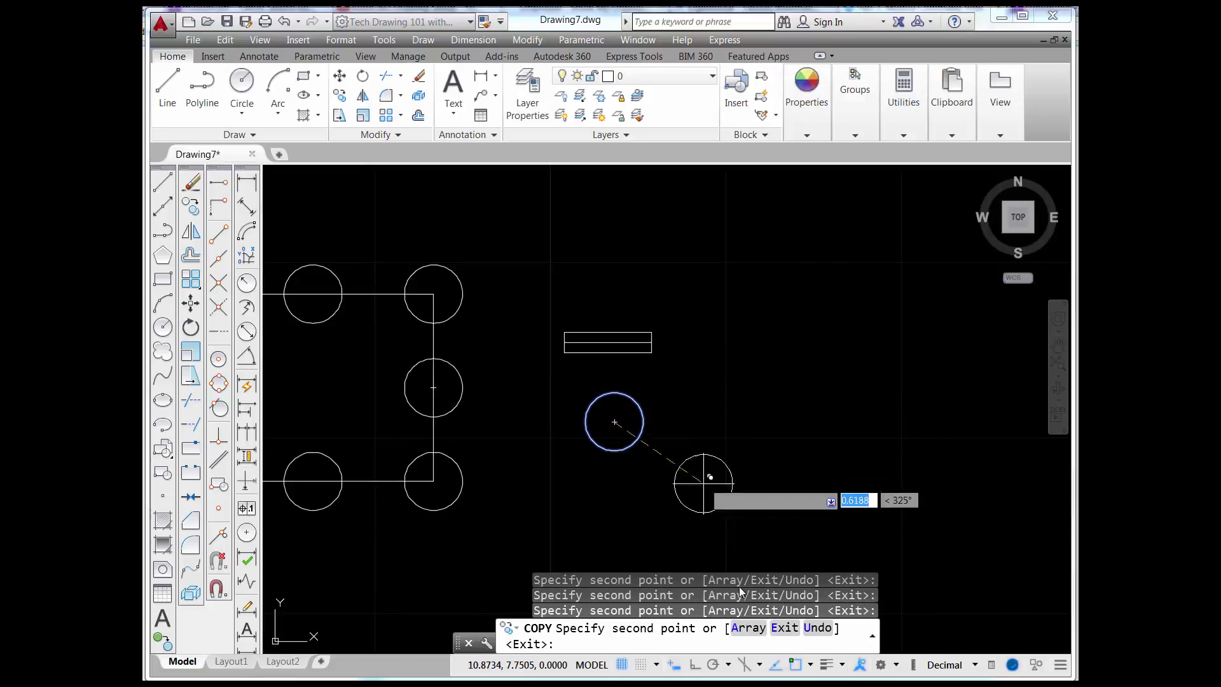
pyautogui.click(693, 665)
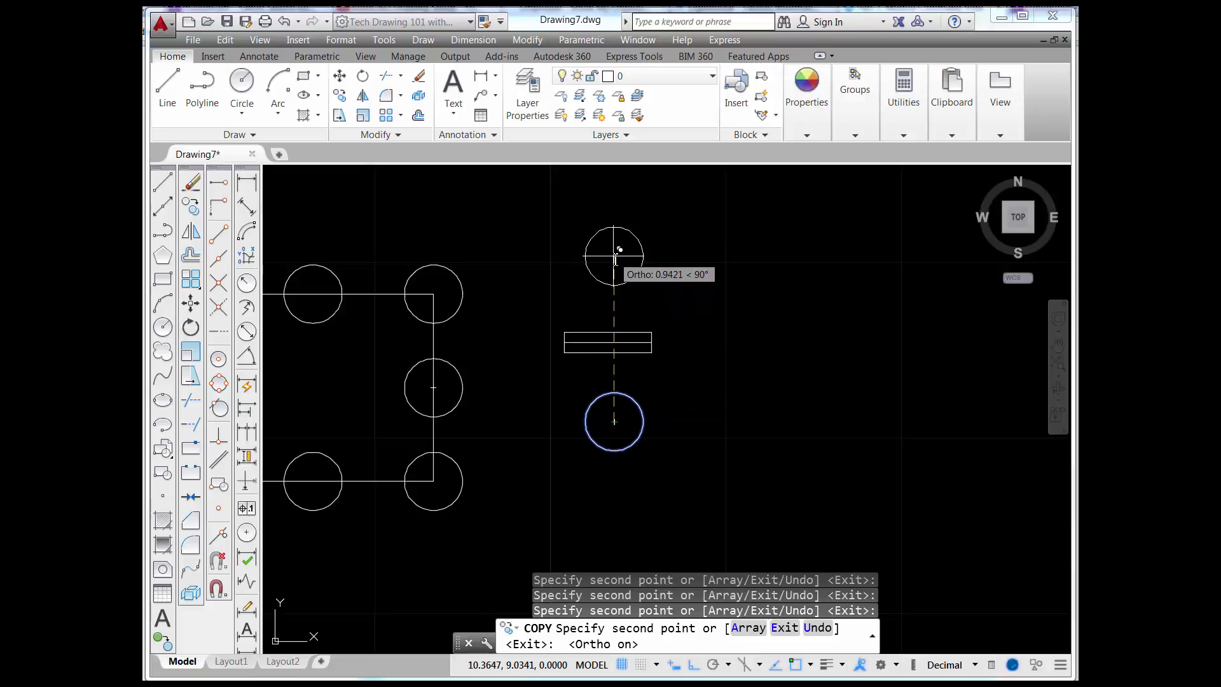
pyautogui.write('1')
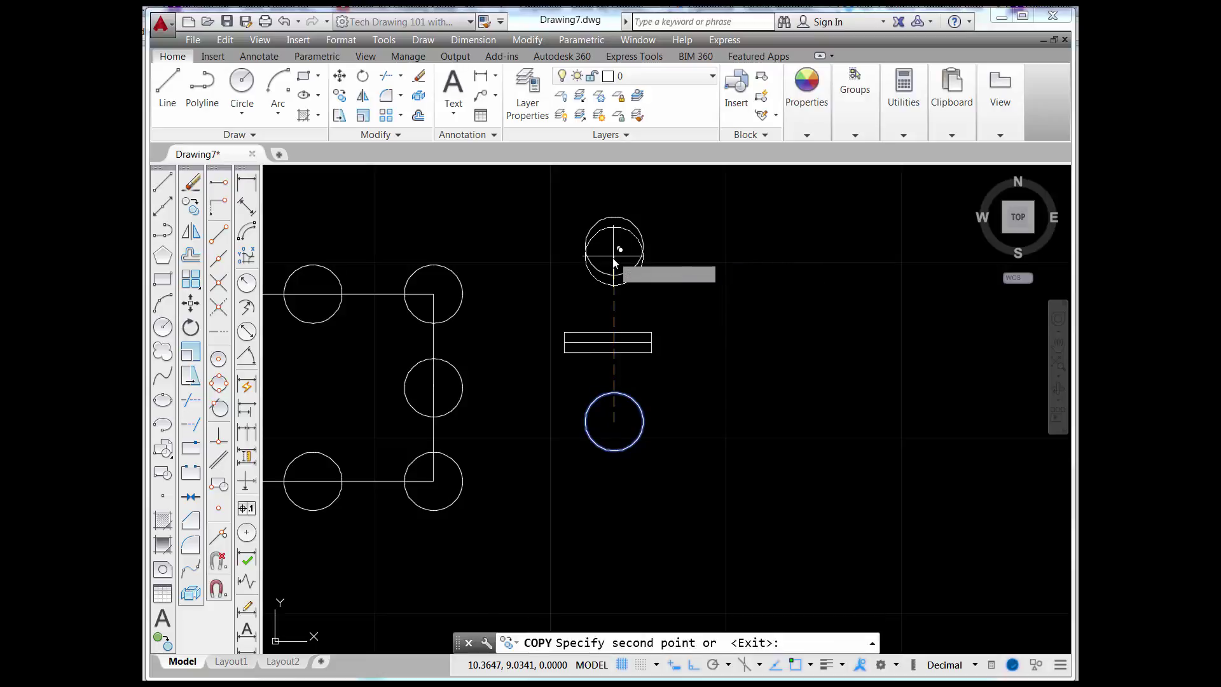
pyautogui.press('Return')
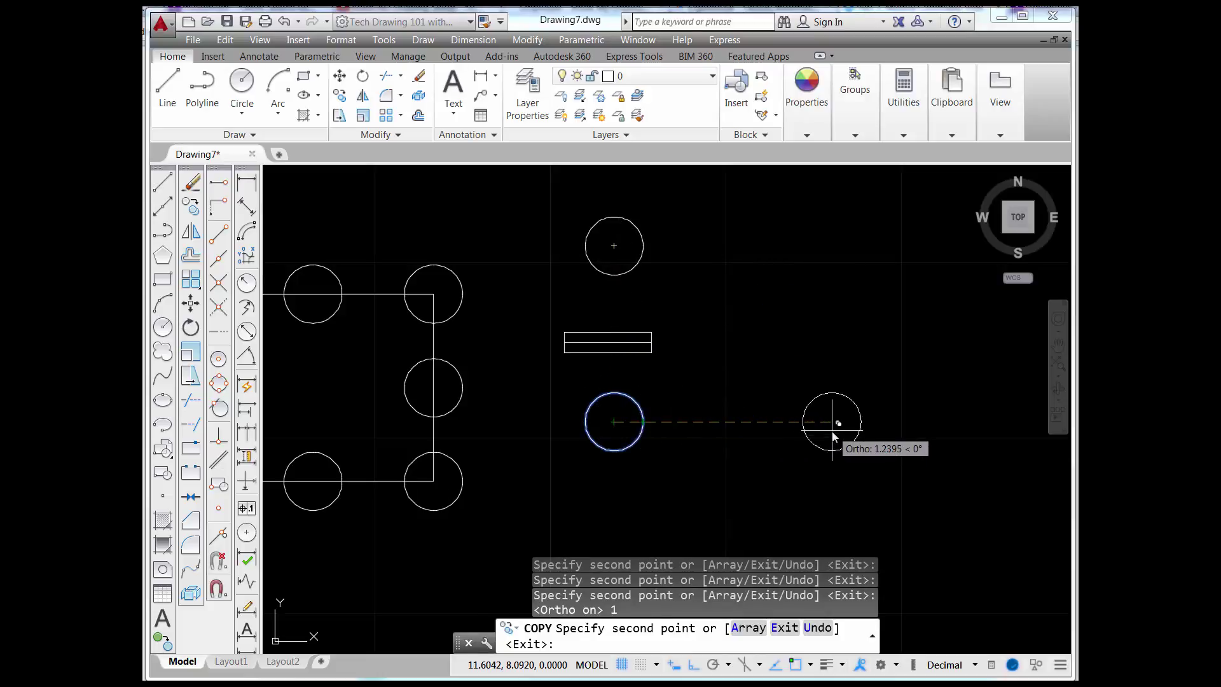
pyautogui.write('2')
pyautogui.press('Return')
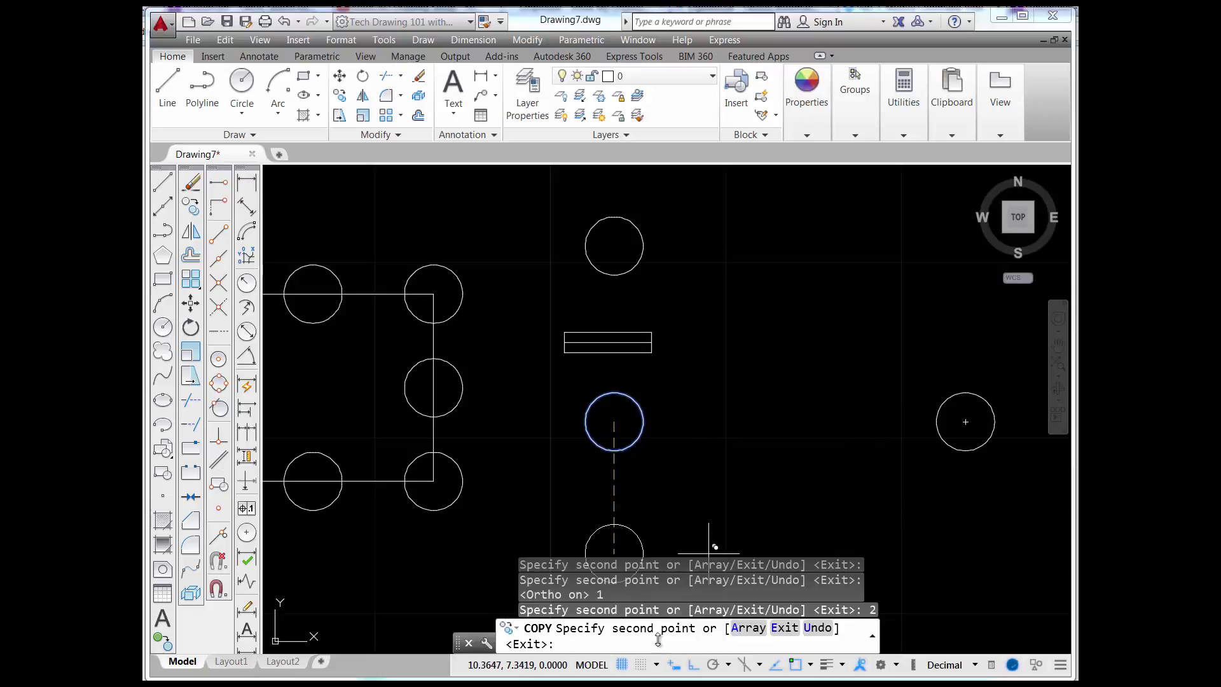
# Step: Turn Ortho off and place a circle copy at the relative offset @1,1 from the original's centre
pyautogui.click(679, 665)
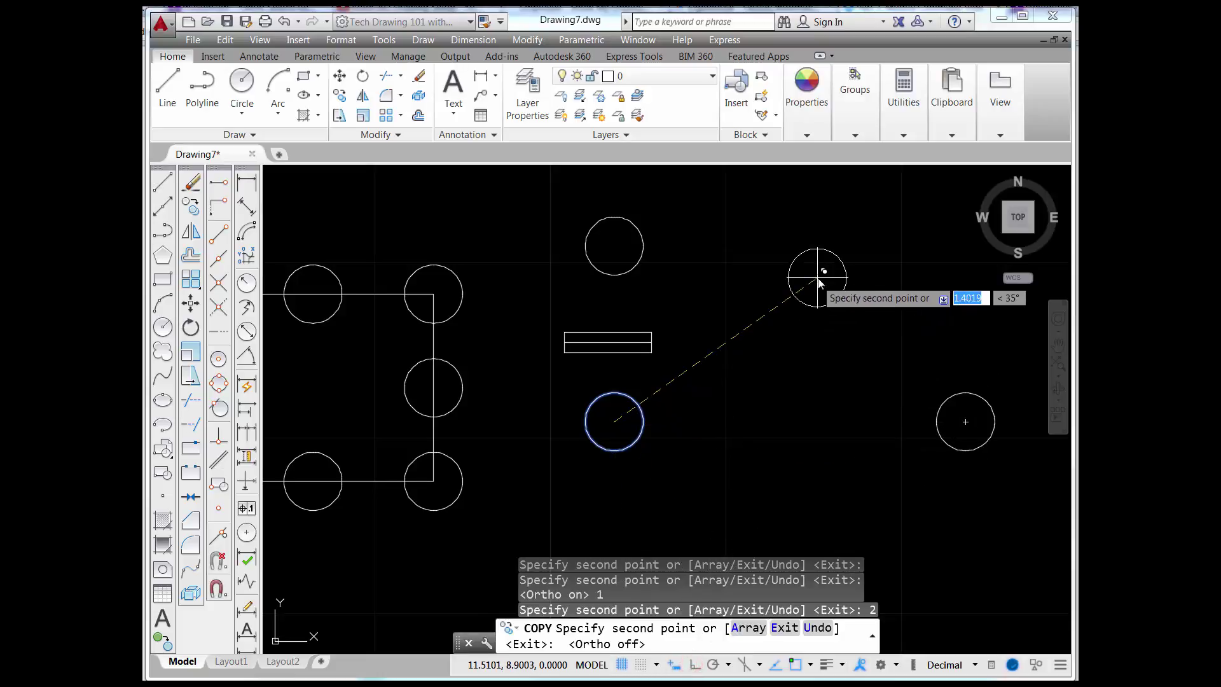
pyautogui.moveTo(891, 257); pyautogui.dragTo(820, 280, button='middle')
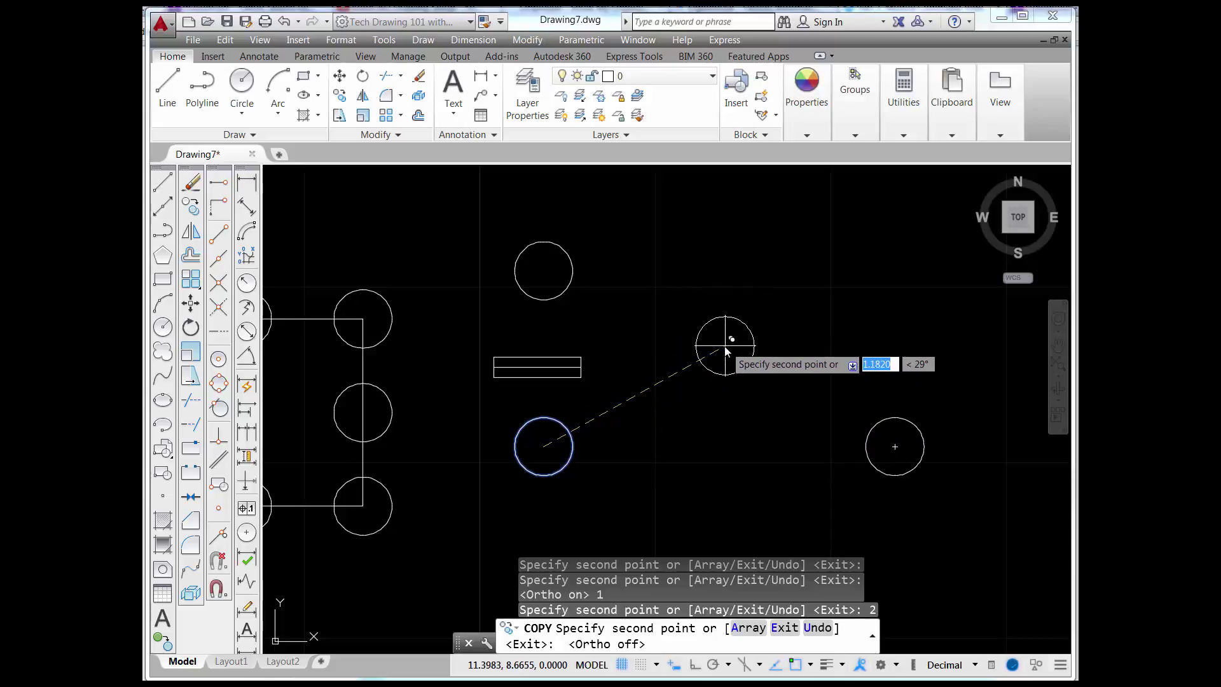
pyautogui.press('Tab')
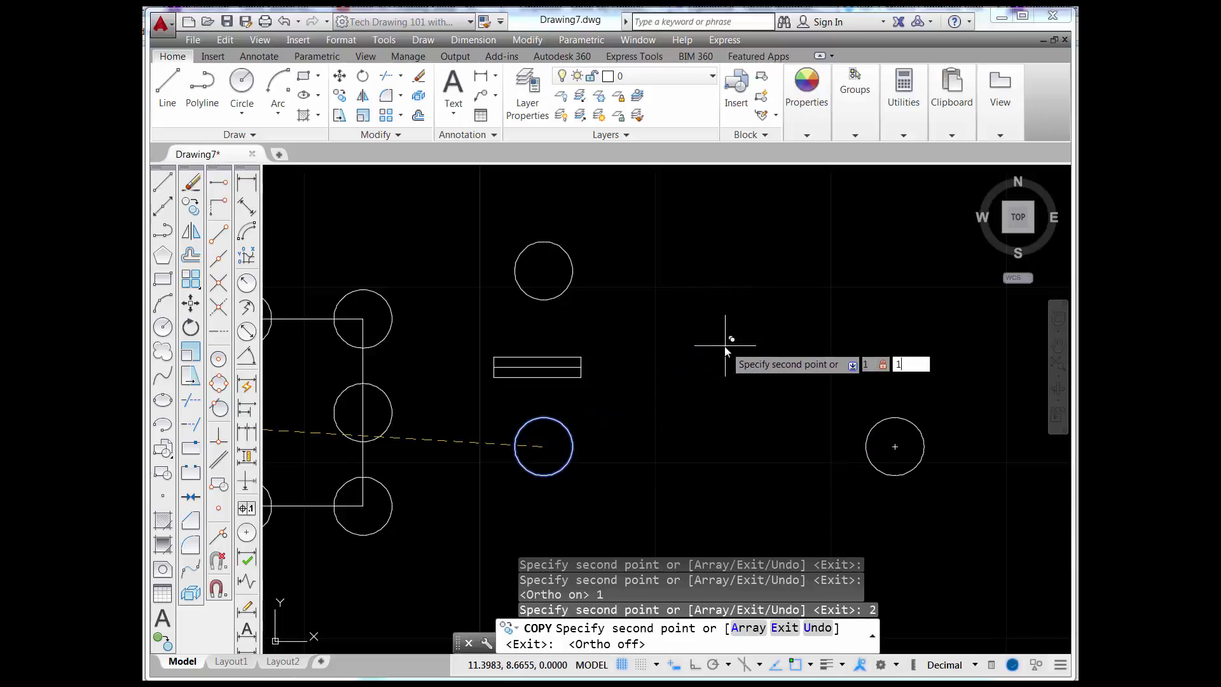
pyautogui.write('1')
pyautogui.press('Return')
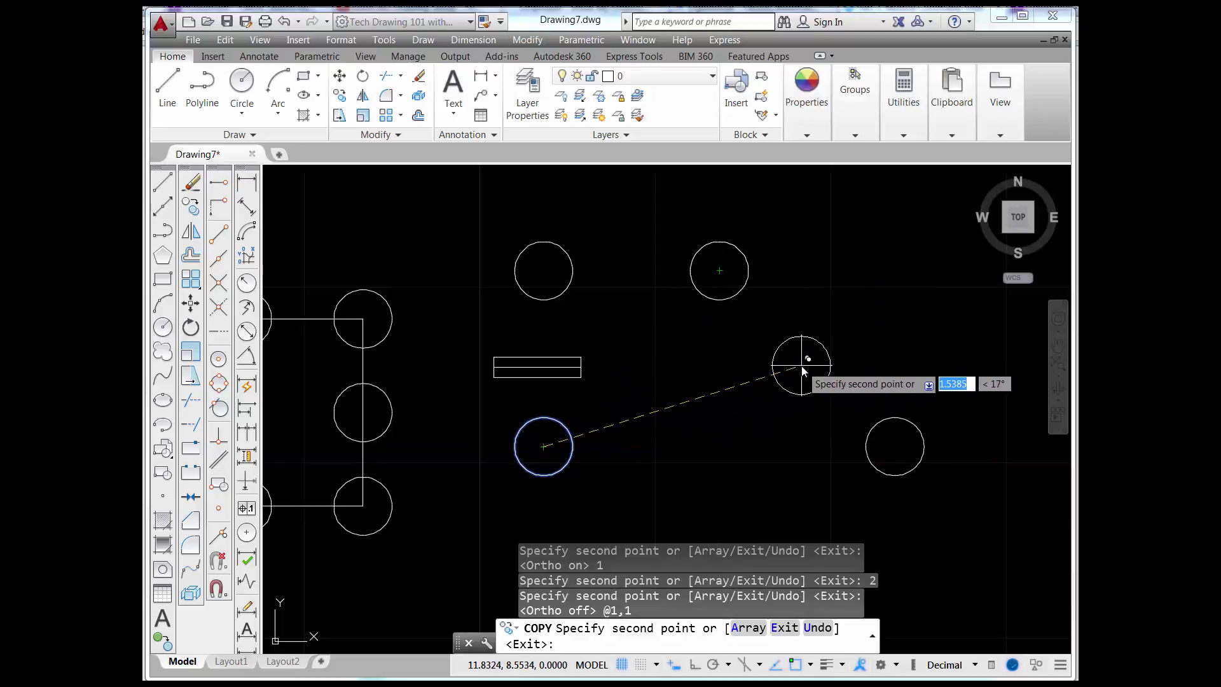
# Step: Place a circle copy 6 units from the original at a 30-degree angle
pyautogui.moveTo(849, 306); pyautogui.dragTo(600, 346, button='middle')
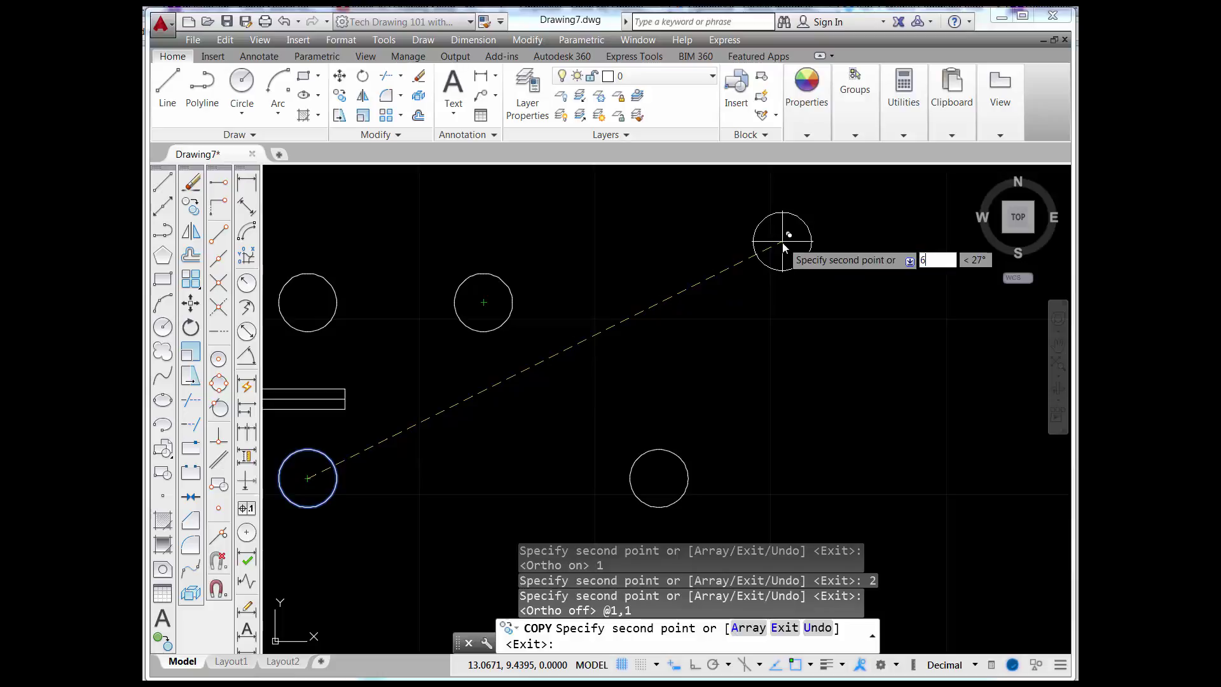
pyautogui.press('Tab')
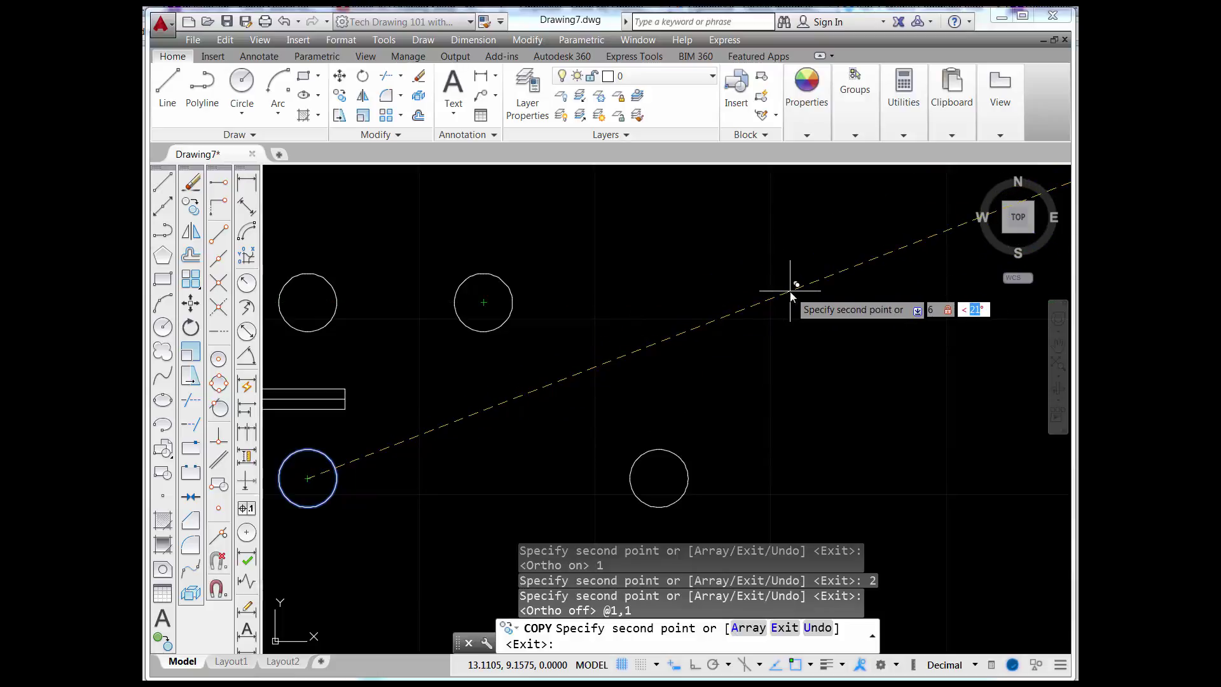
pyautogui.write('30')
pyautogui.press('Return')
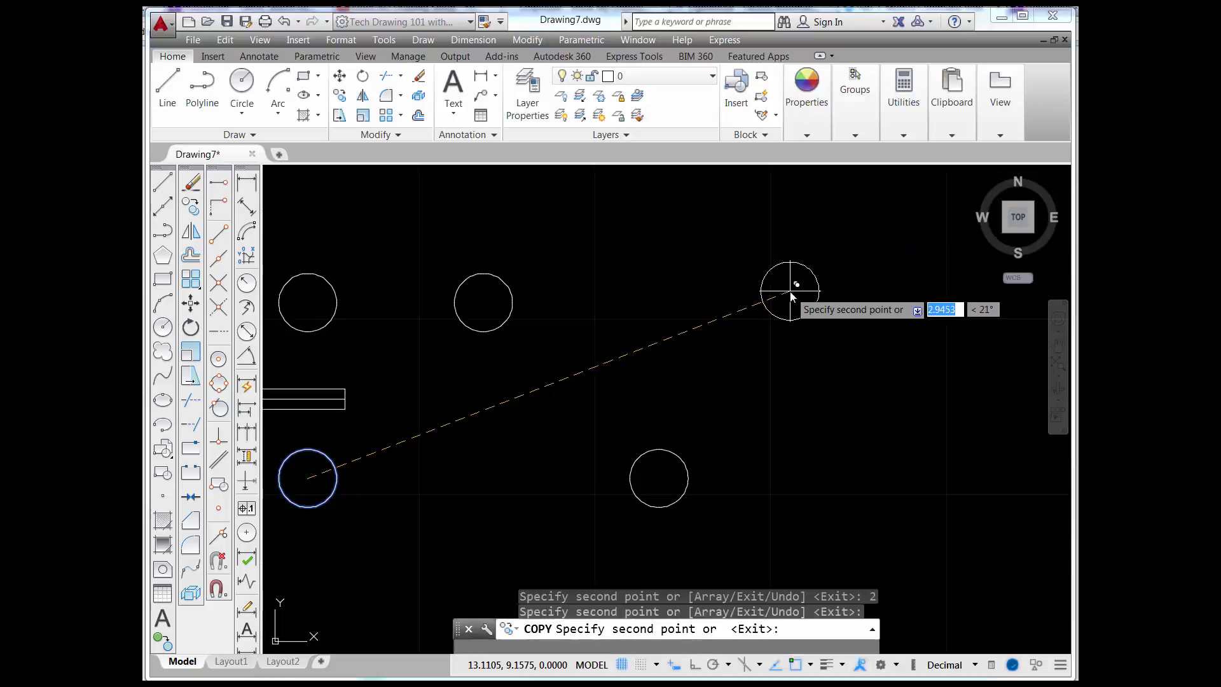
# Step: Place a circle copy 2 units from the original at 45 degrees and end the Copy command
pyautogui.scroll(-2, 778, 320)
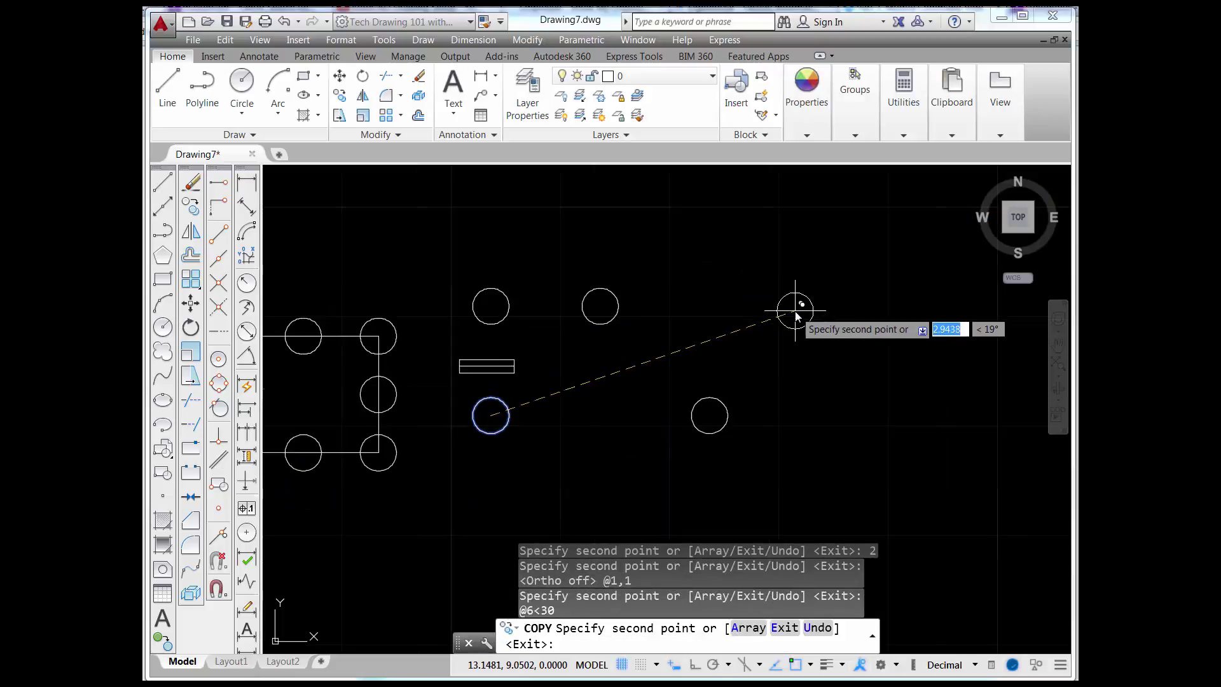
pyautogui.scroll(-2, 794, 311)
pyautogui.moveTo(812, 305)
pyautogui.mouseDown(button='middle')
pyautogui.moveTo(622, 363)
pyautogui.moveTo(723, 381)
pyautogui.mouseUp(button='middle')
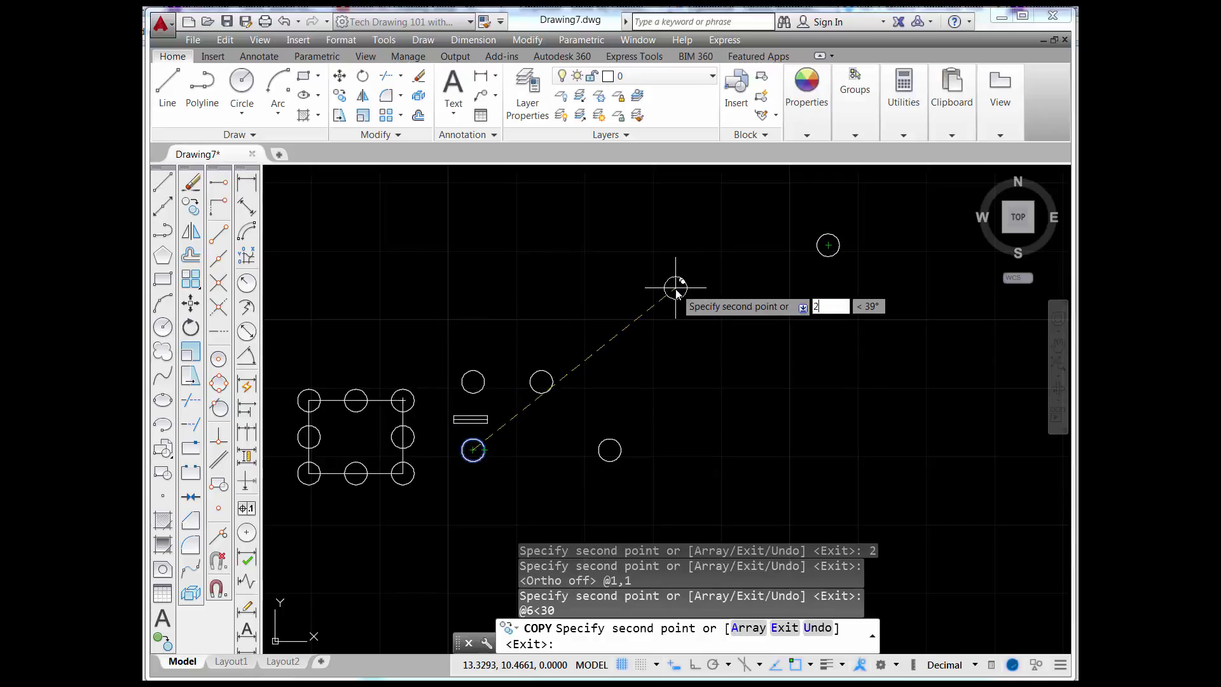
pyautogui.press('Tab')
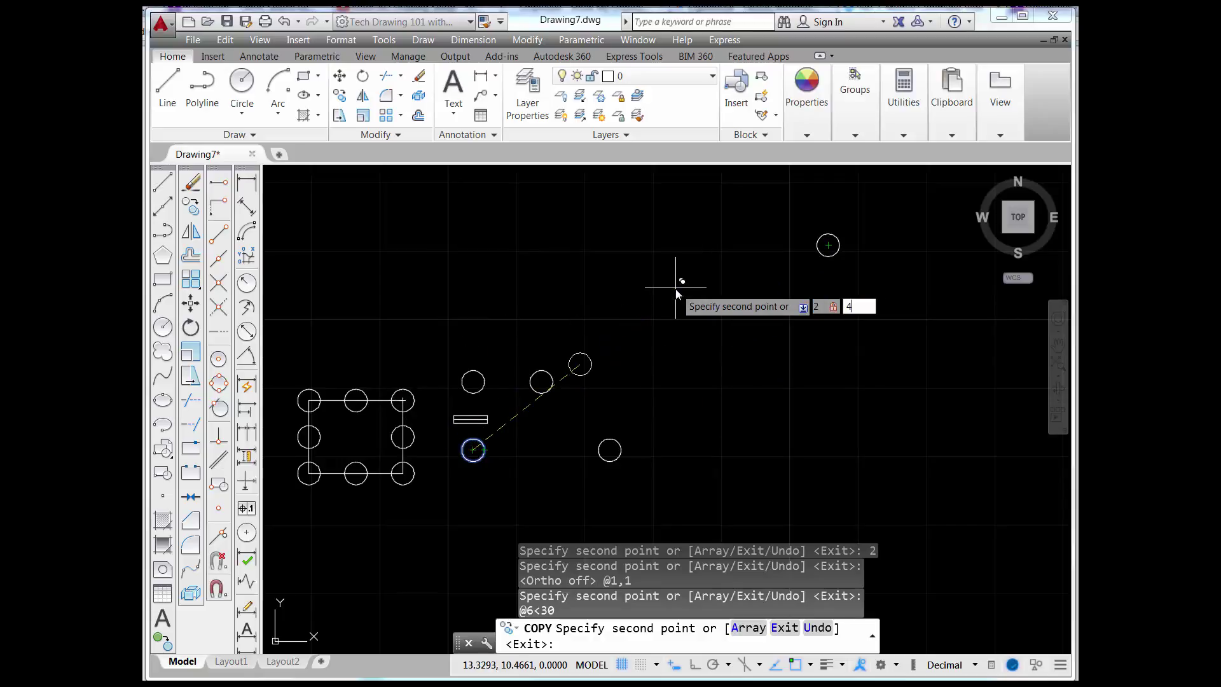
pyautogui.write('45')
pyautogui.press('Return')
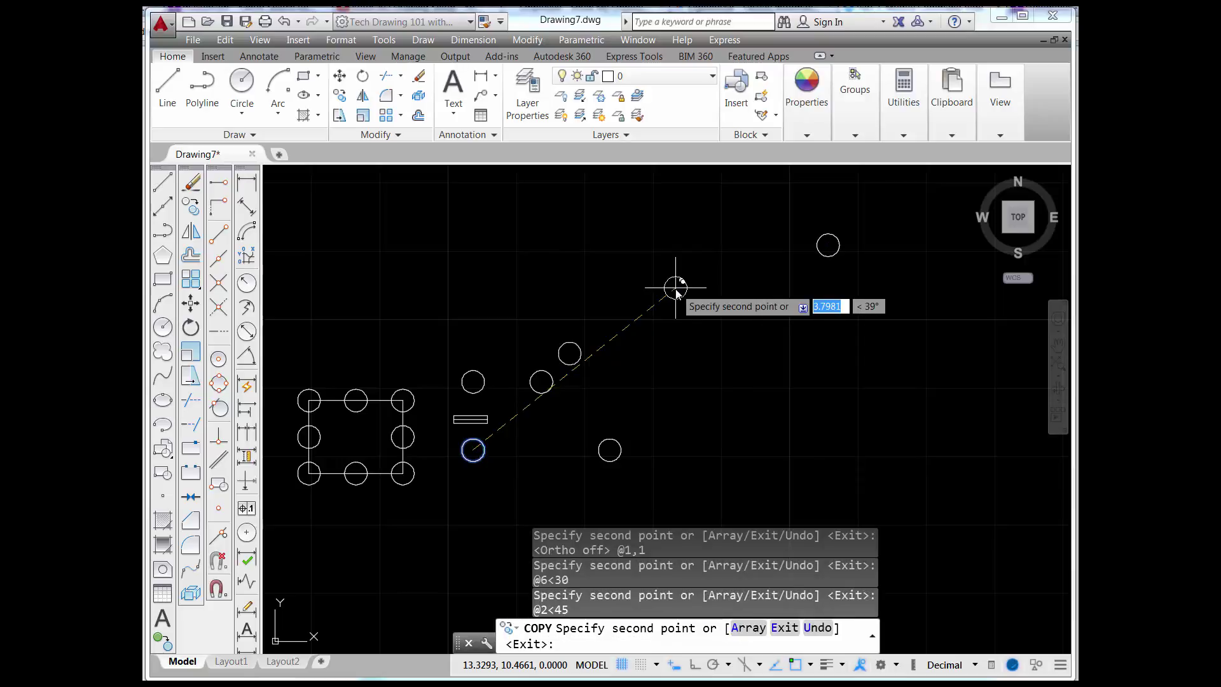
pyautogui.press('Escape')
pyautogui.click(567, 366)
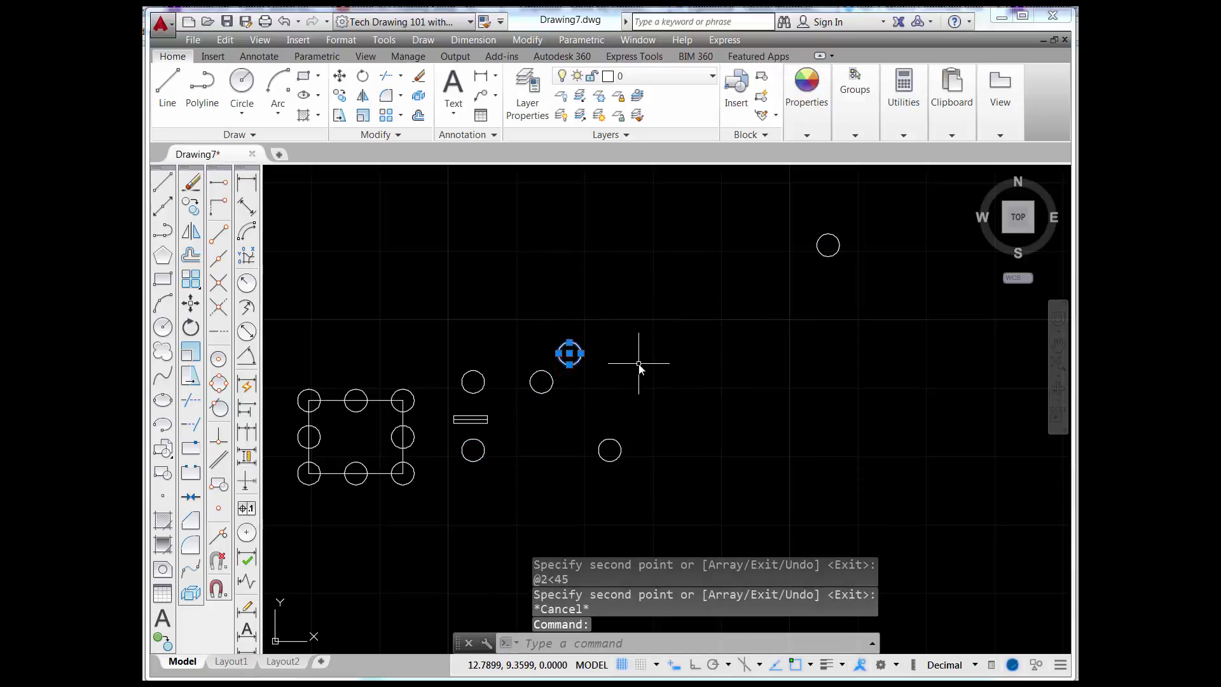
pyautogui.press('Escape')
# Step: Copy the small rectangle with its middle line by its lower edge midpoint onto the centre of the circle directly above it
pyautogui.scroll(-5, 531, 410)
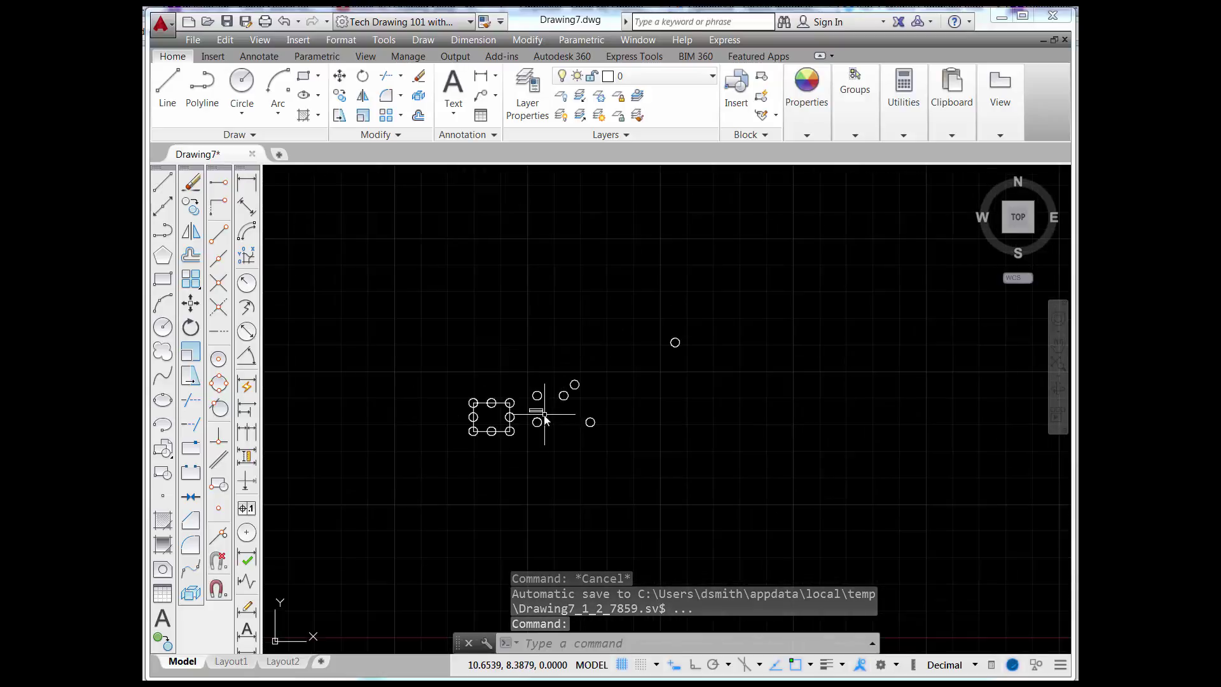
pyautogui.scroll(-2, 553, 416)
pyautogui.scroll(4, 545, 412)
pyautogui.scroll(6, 543, 416)
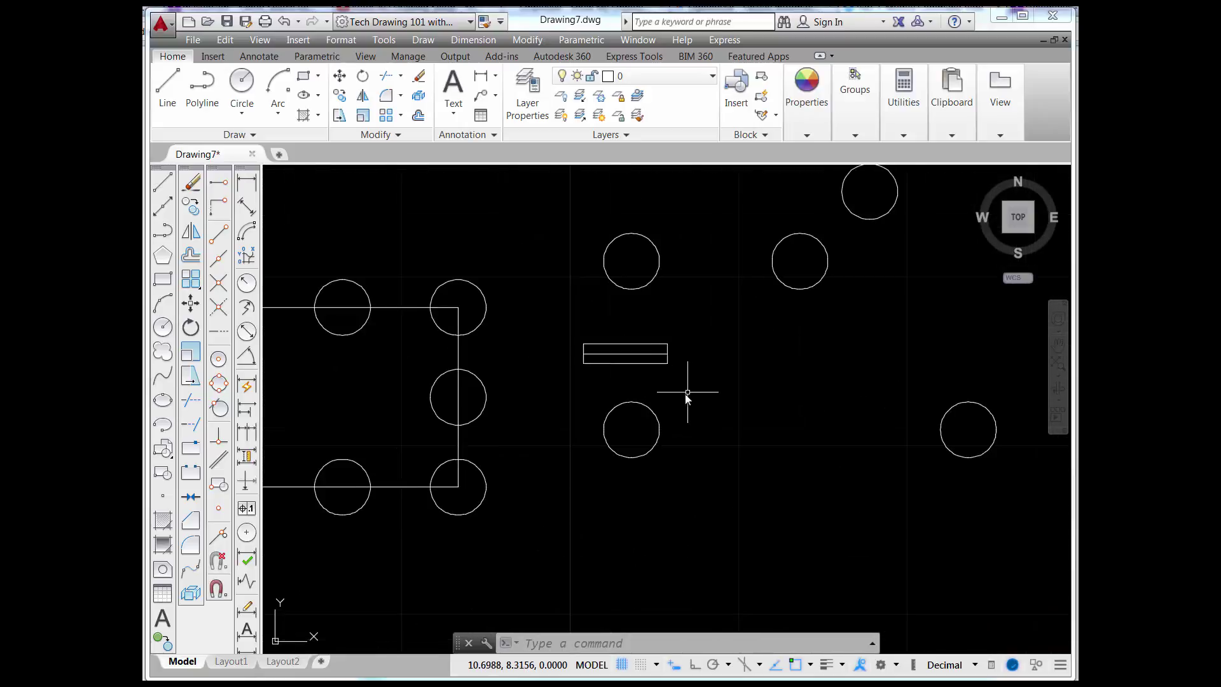
pyautogui.moveTo(687, 392); pyautogui.dragTo(818, 381, button='middle')
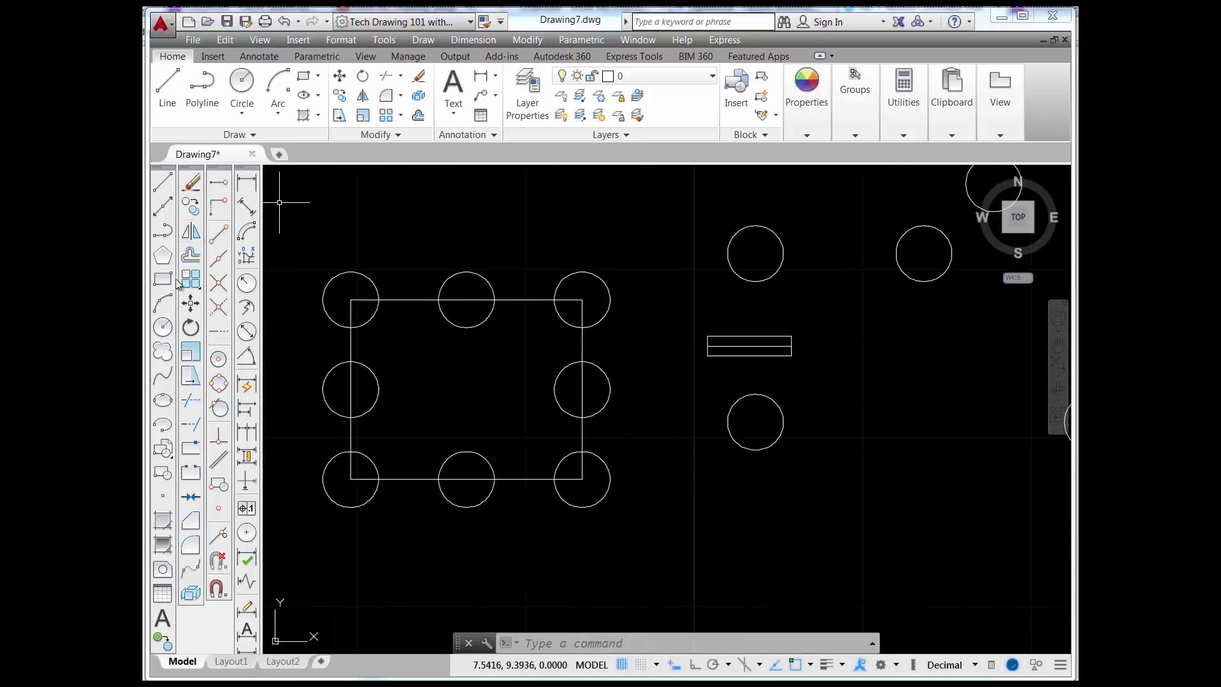
pyautogui.click(194, 213)
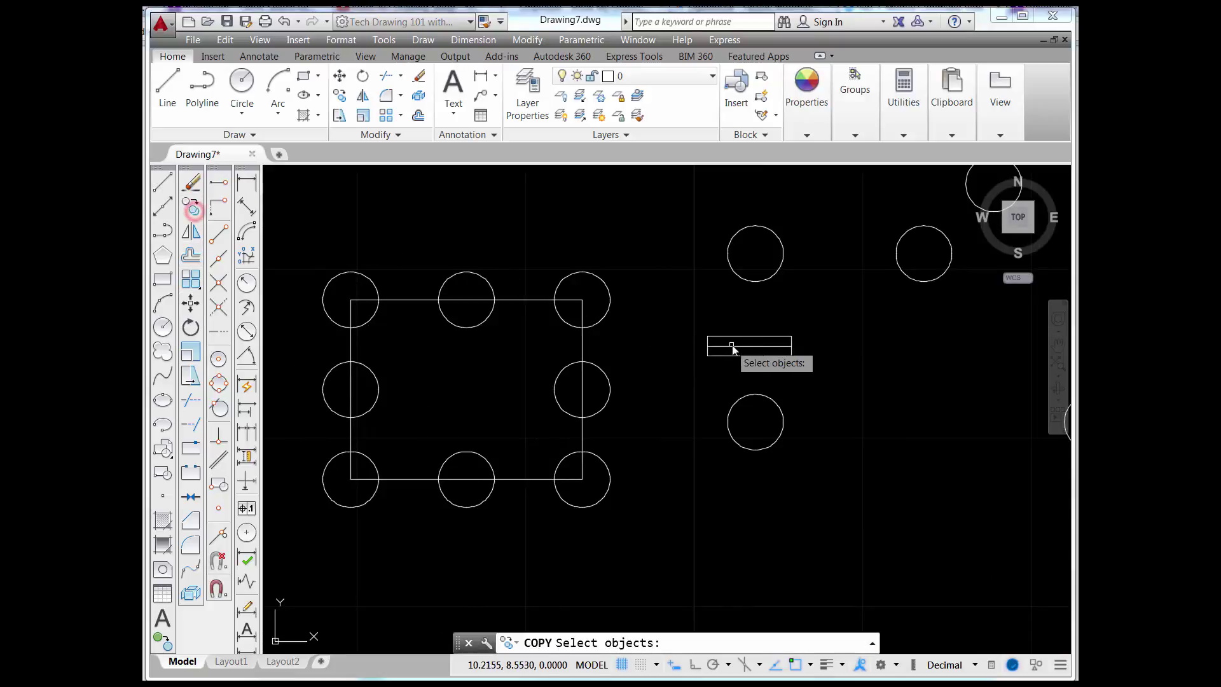
pyautogui.click(692, 318)
pyautogui.click(827, 373)
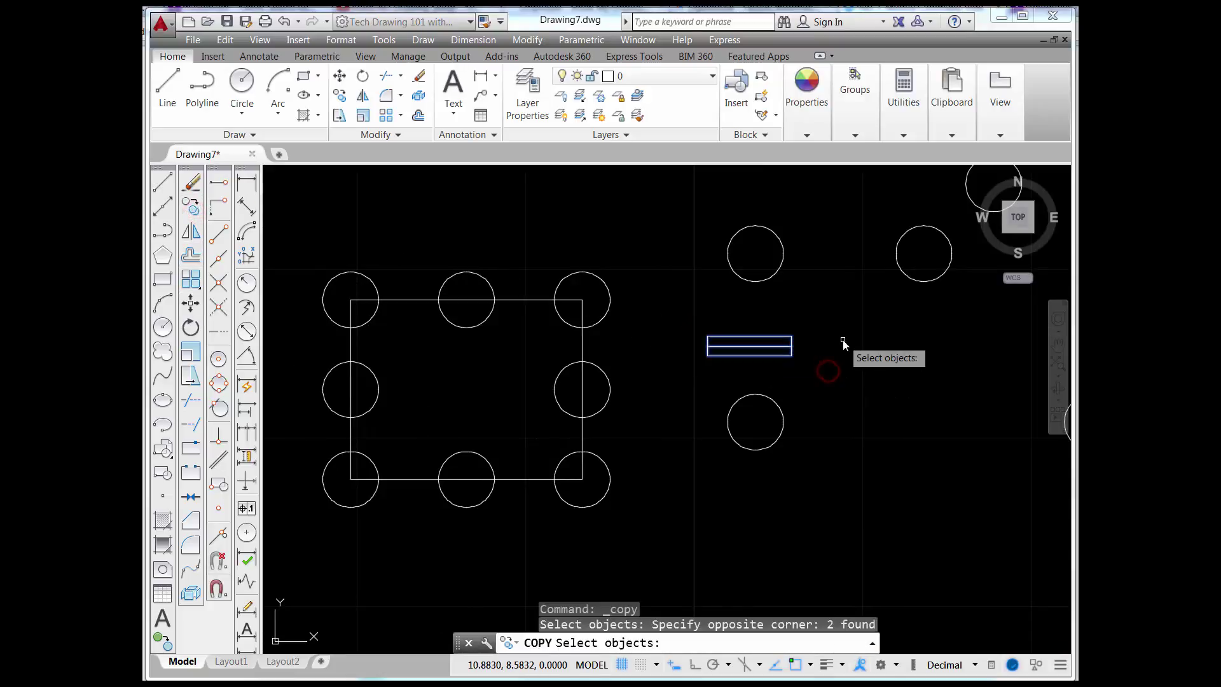
pyautogui.press('Return')
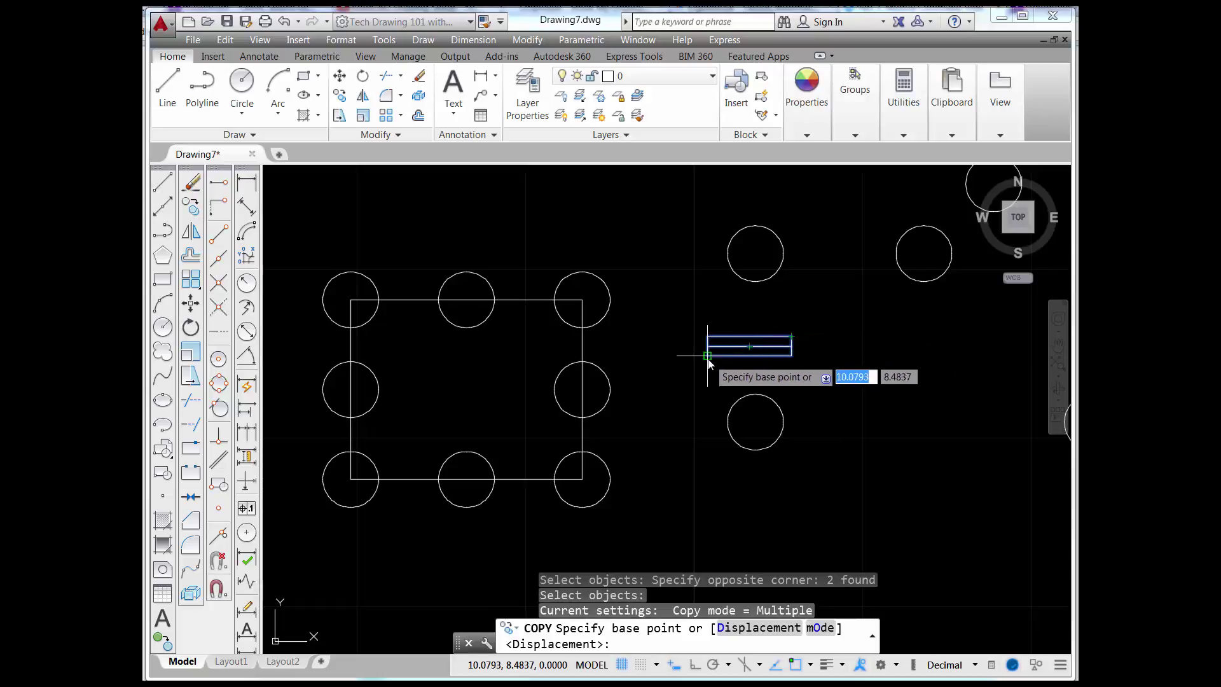
pyautogui.click(750, 358)
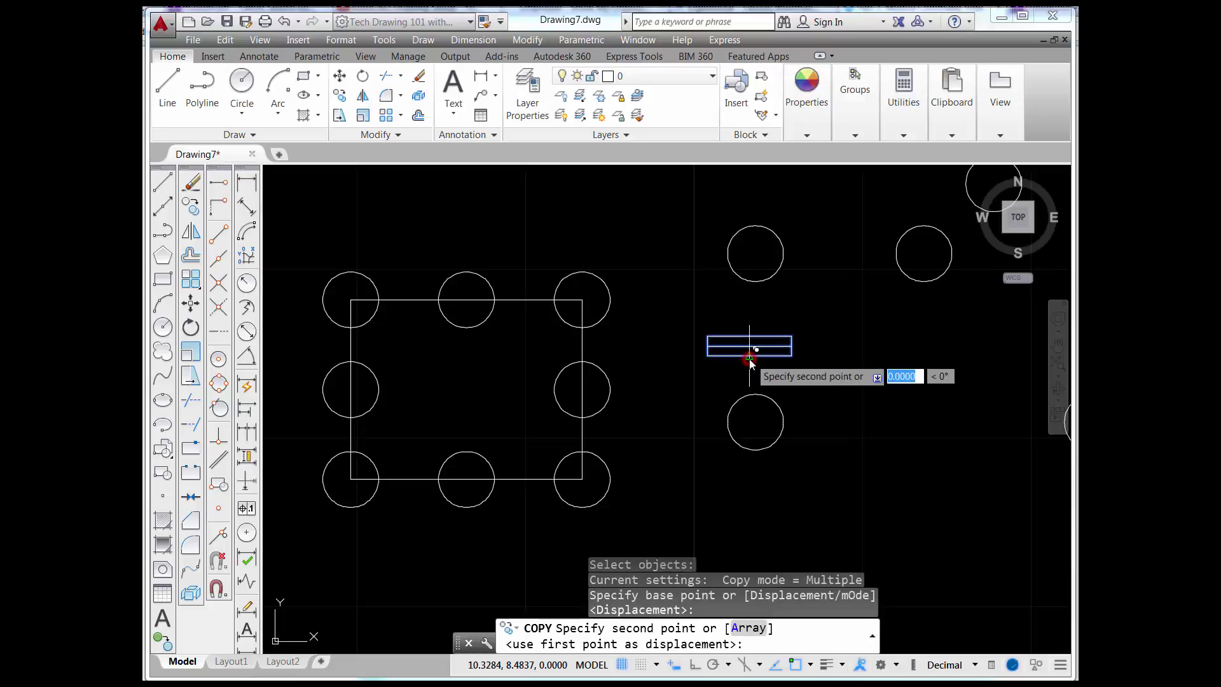
pyautogui.click(756, 259)
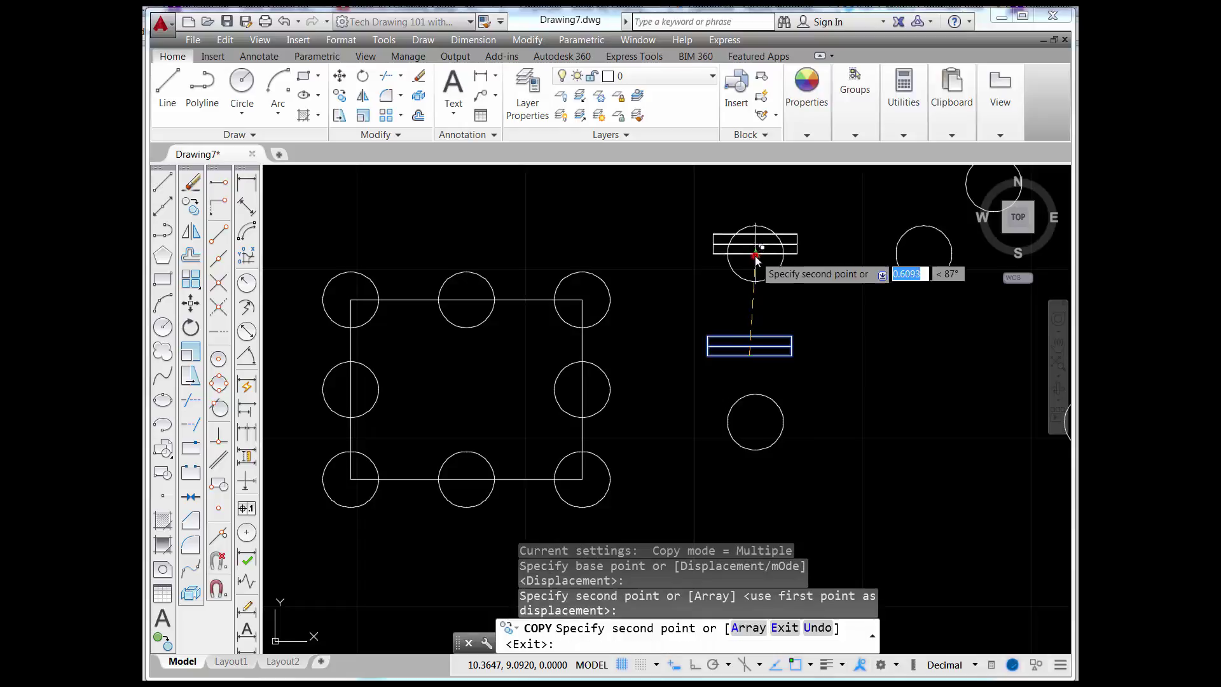
# Step: Place more bar copies atop the large rectangle's upper-right and upper-middle circles and at its left and right middle circles' centres, then finish copying
pyautogui.click(585, 276)
pyautogui.click(467, 274)
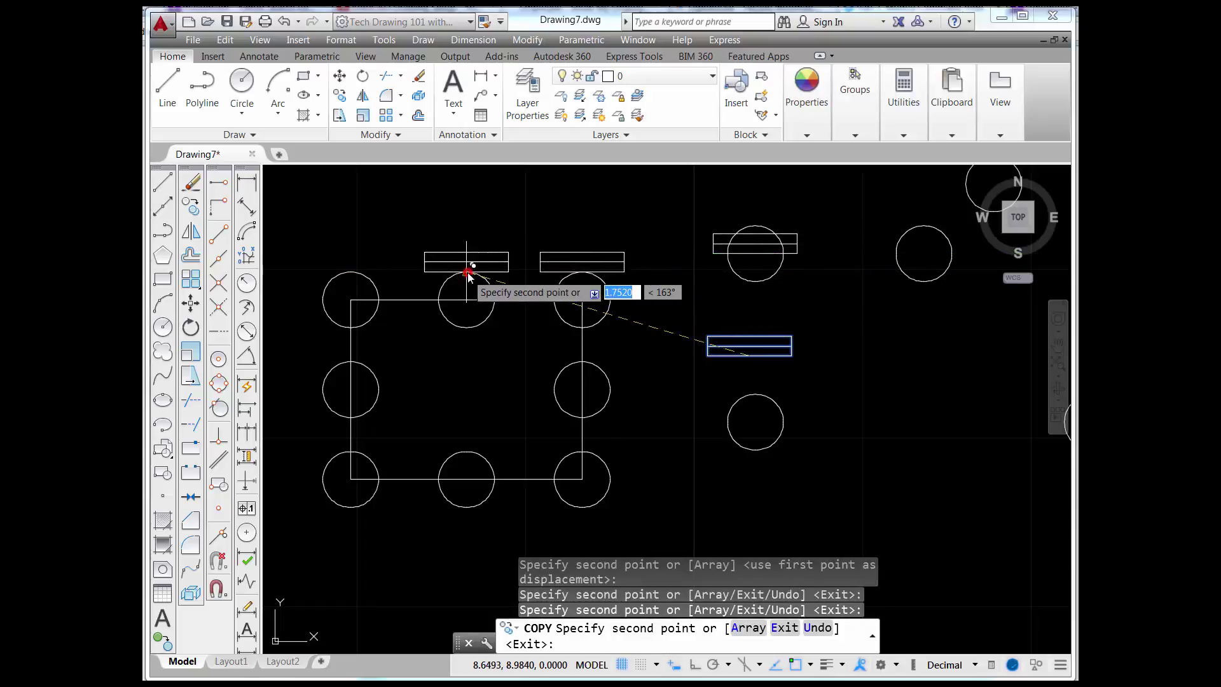
pyautogui.click(352, 397)
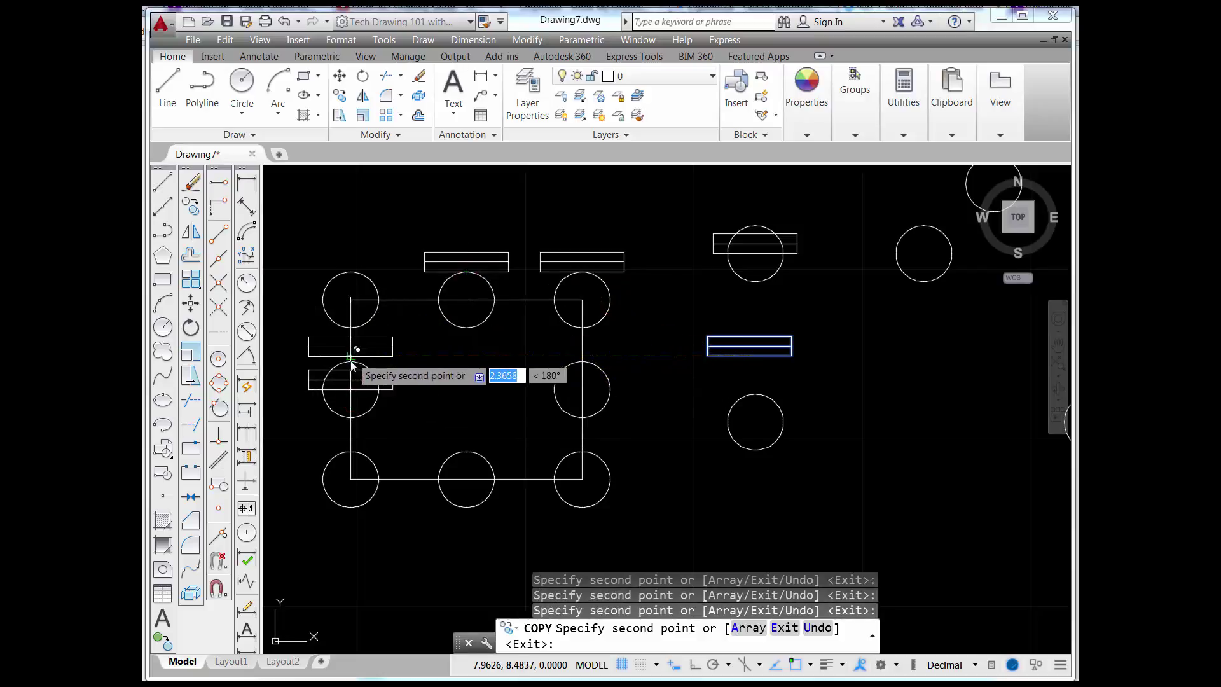
pyautogui.click(579, 402)
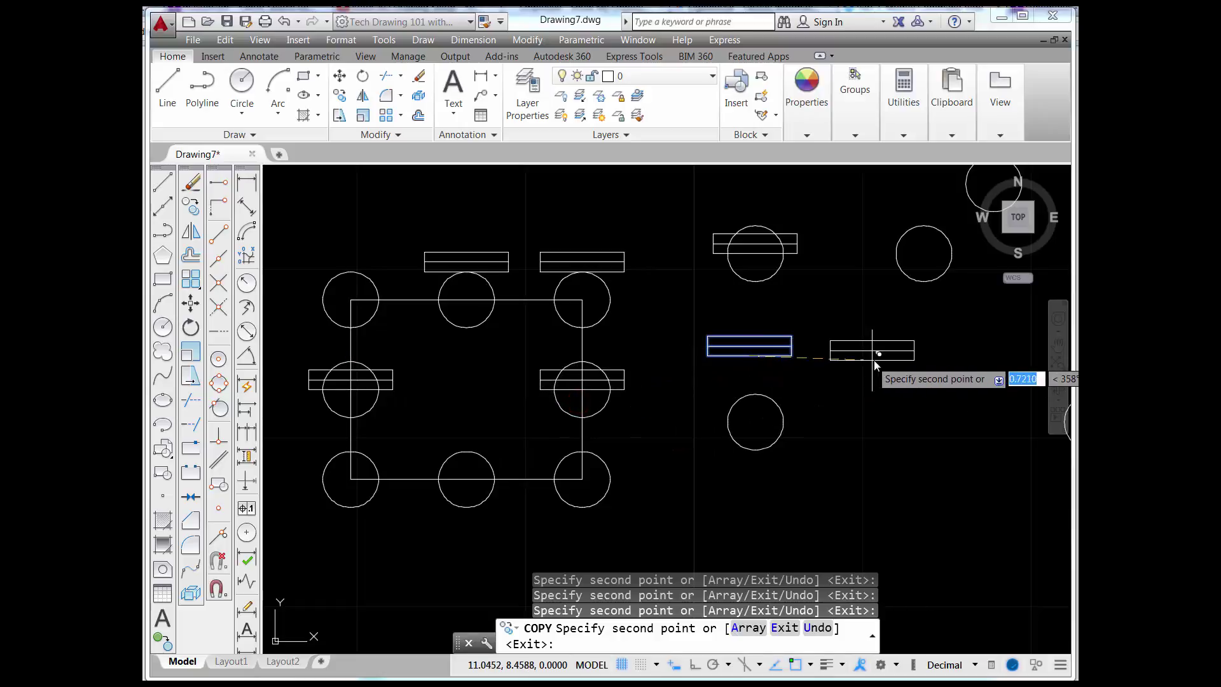
pyautogui.press('Escape')
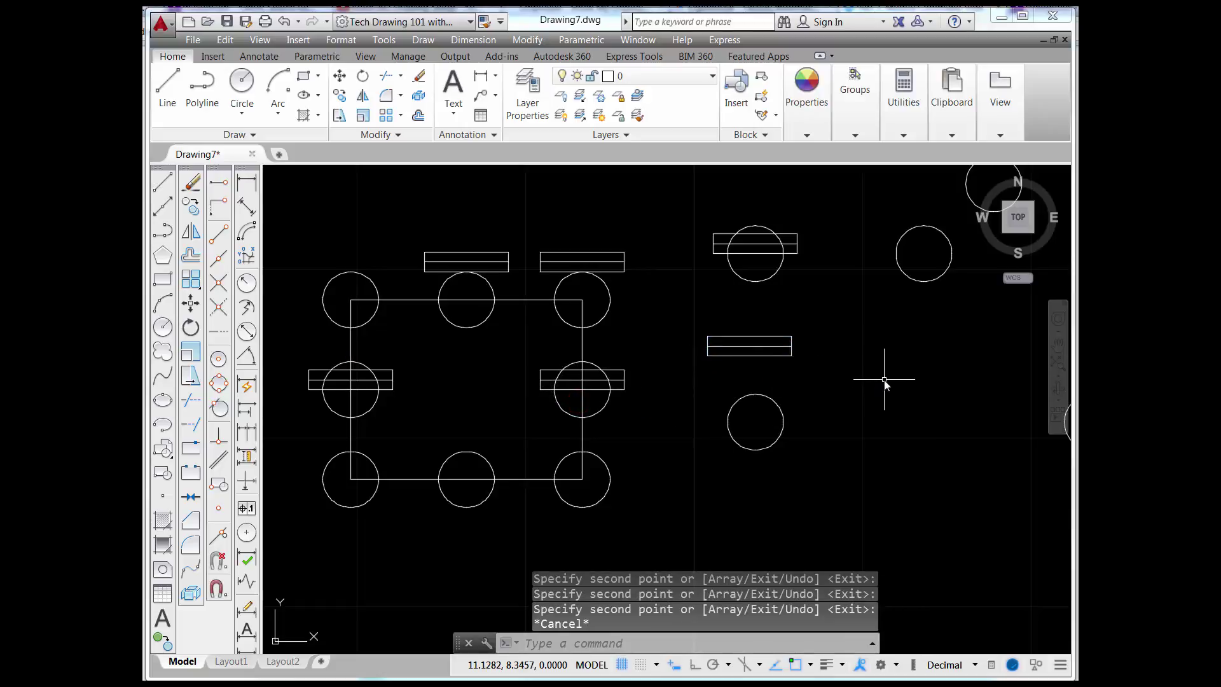